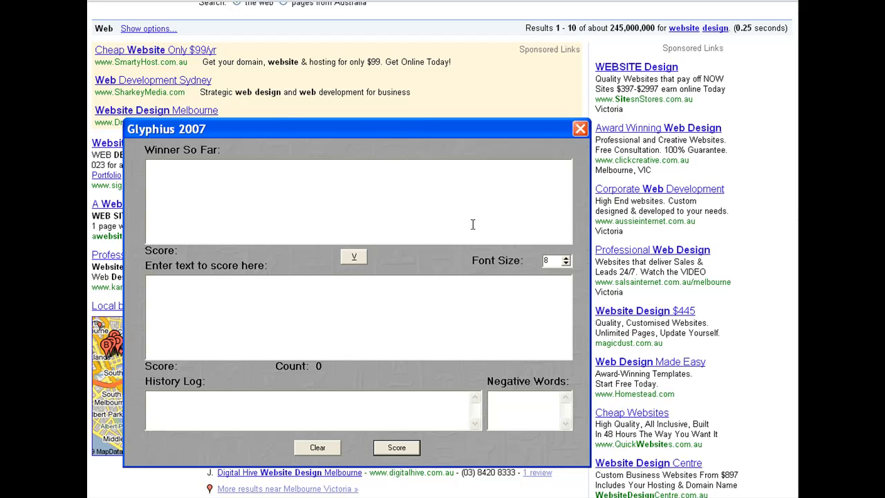
Enter the headline 'Cheap Website Only $99/yr' as text to score and score it.
{"action": "mouse_move", "coordinate": [344, 126]}
{"action": "left_mouse_down"}
{"action": "mouse_move", "coordinate": [345, 97]}
{"action": "mouse_move", "coordinate": [353, 98]}
{"action": "mouse_move", "coordinate": [345, 119]}
{"action": "left_mouse_up"}
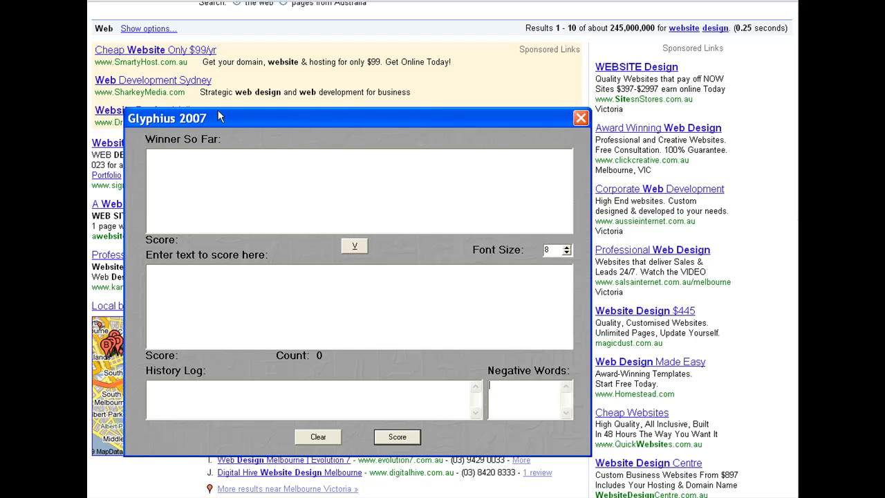
{"action": "left_click_drag", "start_coordinate": [300, 117], "coordinate": [288, 147]}
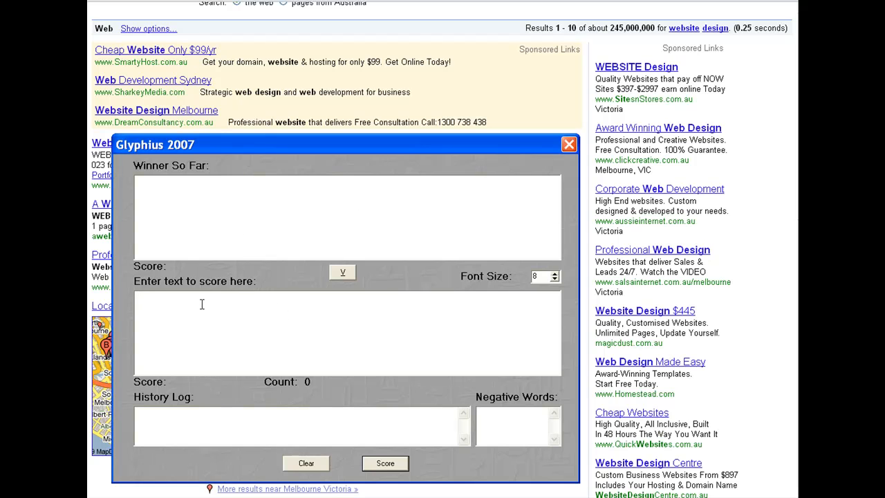
{"action": "type", "text": "Cheap Website Only $99/yr"}
{"action": "left_click", "coordinate": [382, 463]}
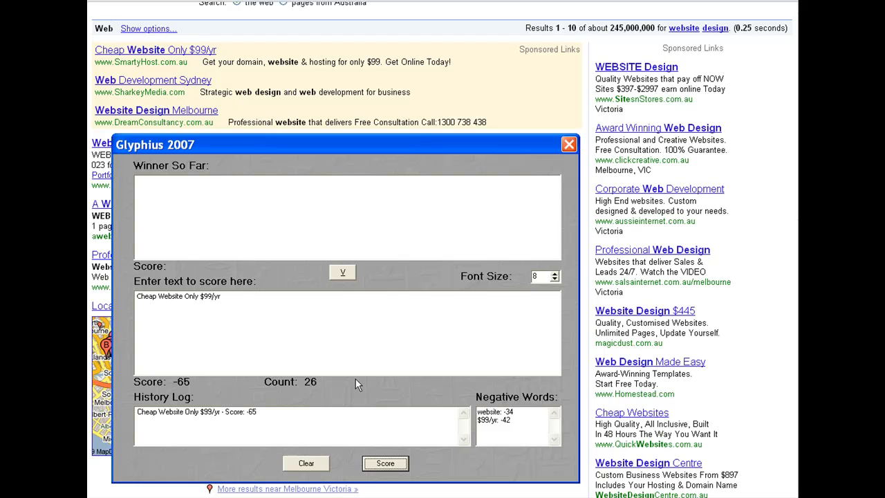
Replace the scoring text with 'Cheap websites' and score it.
{"action": "left_click_drag", "start_coordinate": [247, 413], "coordinate": [265, 414]}
{"action": "left_click_drag", "start_coordinate": [137, 295], "coordinate": [220, 297]}
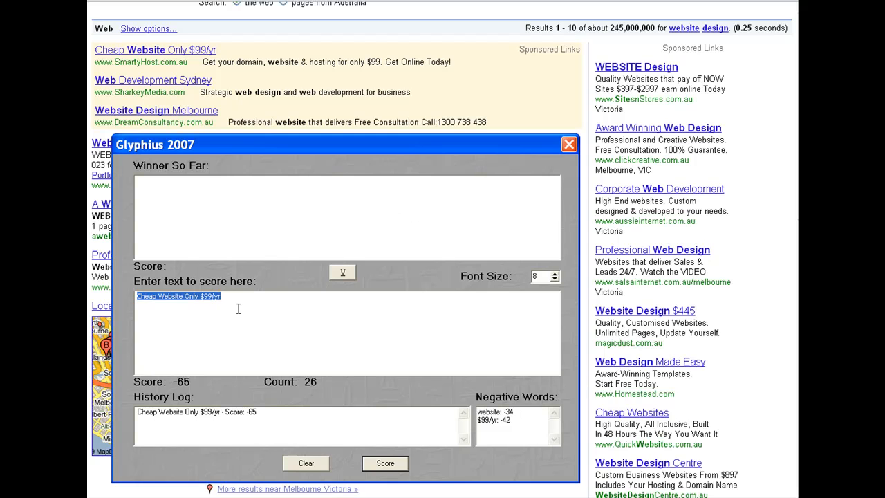
{"action": "type", "text": "Cheap websites"}
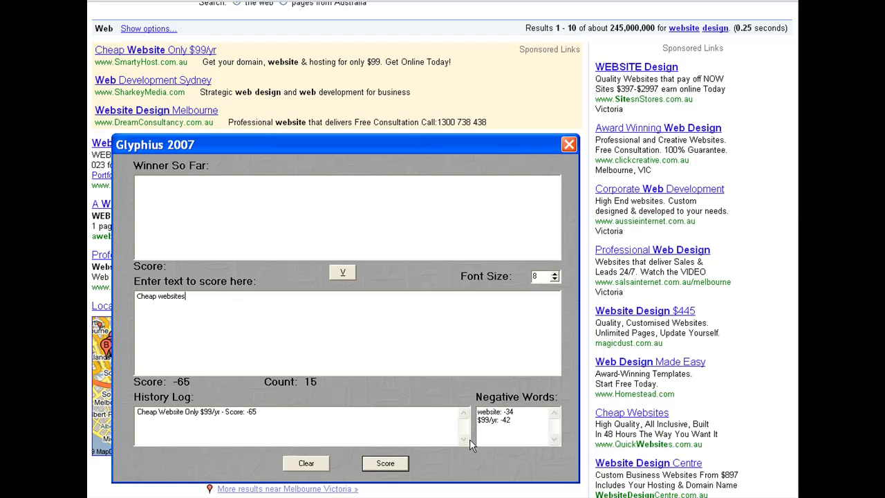
{"action": "left_click", "coordinate": [382, 462]}
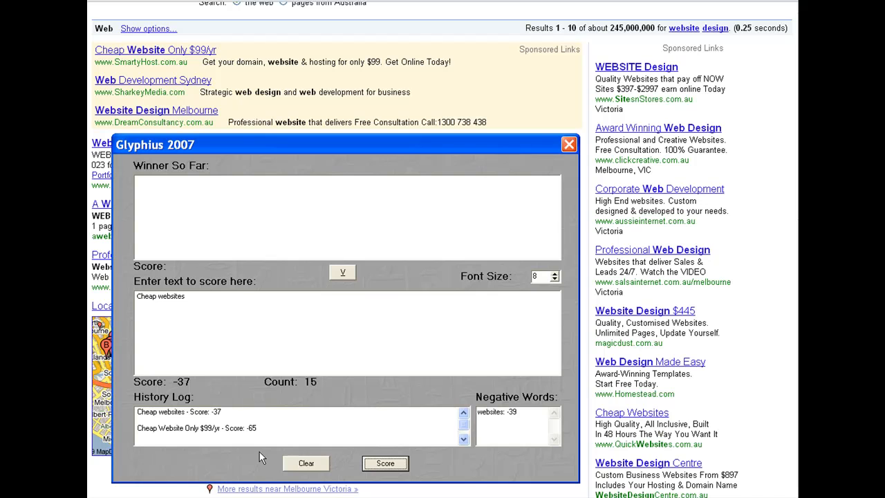
Replace the scoring text with 'Award Winning Web Design' and score it.
{"action": "left_click", "coordinate": [210, 411]}
{"action": "double_click", "coordinate": [211, 411]}
{"action": "left_click_drag", "start_coordinate": [477, 412], "coordinate": [504, 413]}
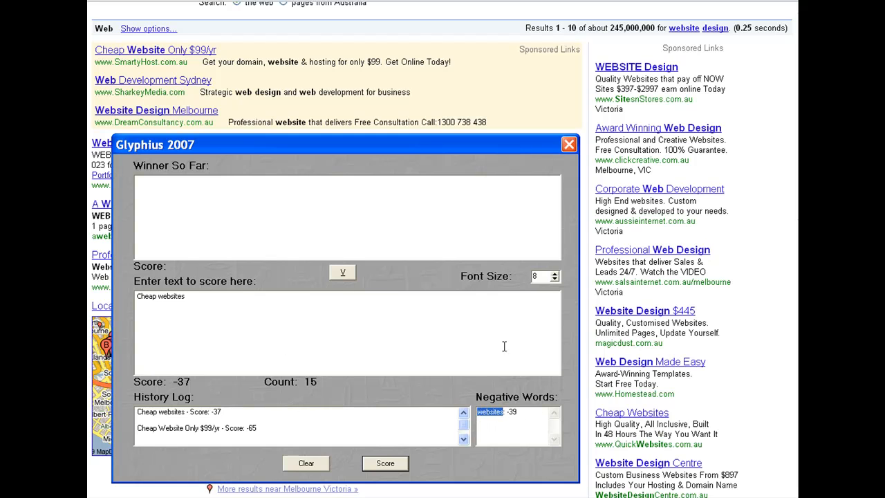
{"action": "left_click_drag", "start_coordinate": [191, 297], "coordinate": [145, 292]}
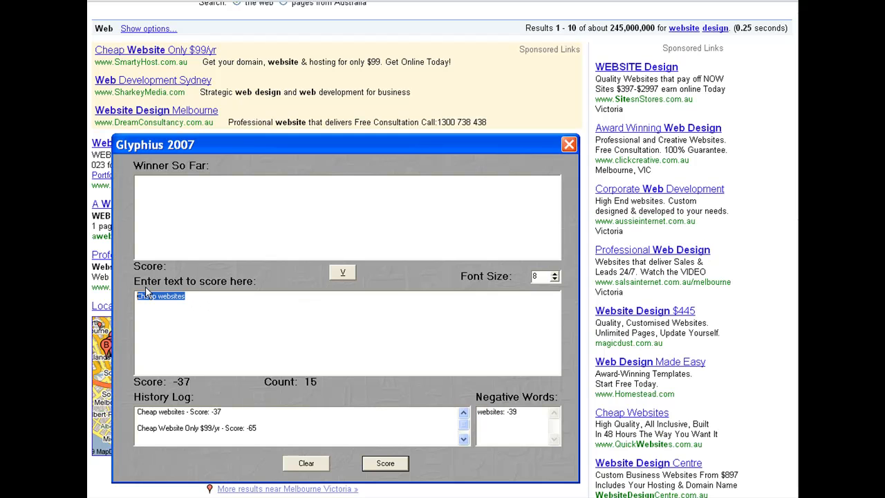
{"action": "type", "text": "Award W"}
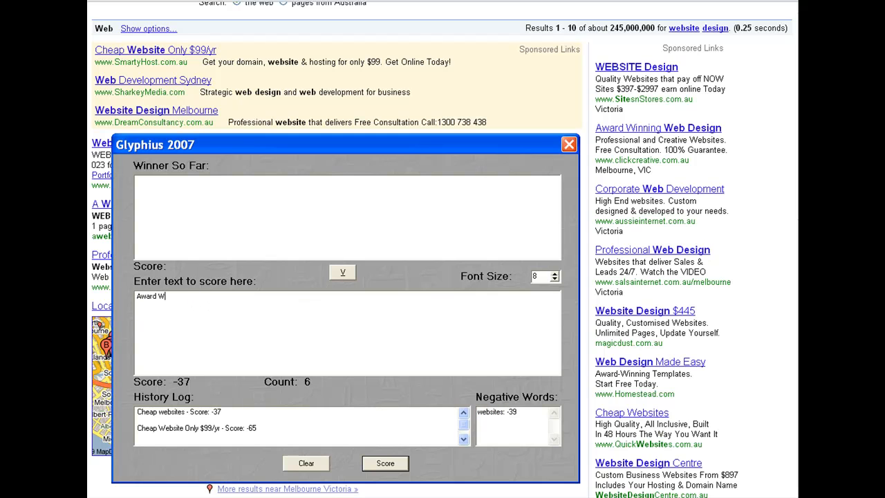
{"action": "type", "text": "inning Web Design"}
{"action": "left_click", "coordinate": [391, 466]}
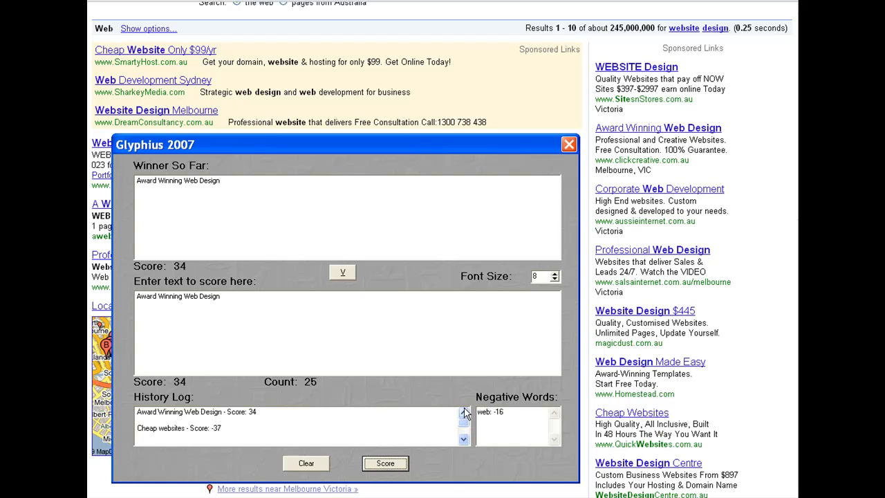
Replace the scoring text with 'Professional Web Design' and score it.
{"action": "left_click_drag", "start_coordinate": [138, 181], "coordinate": [237, 189]}
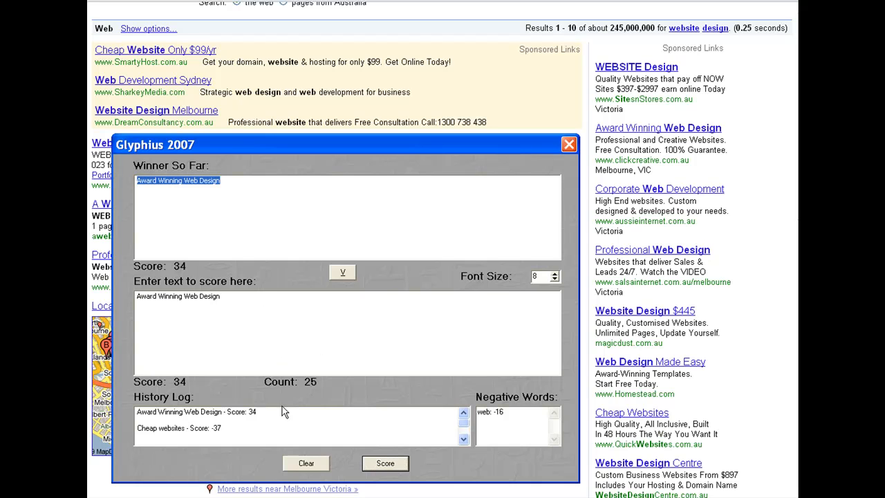
{"action": "left_click", "coordinate": [250, 412]}
{"action": "double_click", "coordinate": [250, 413]}
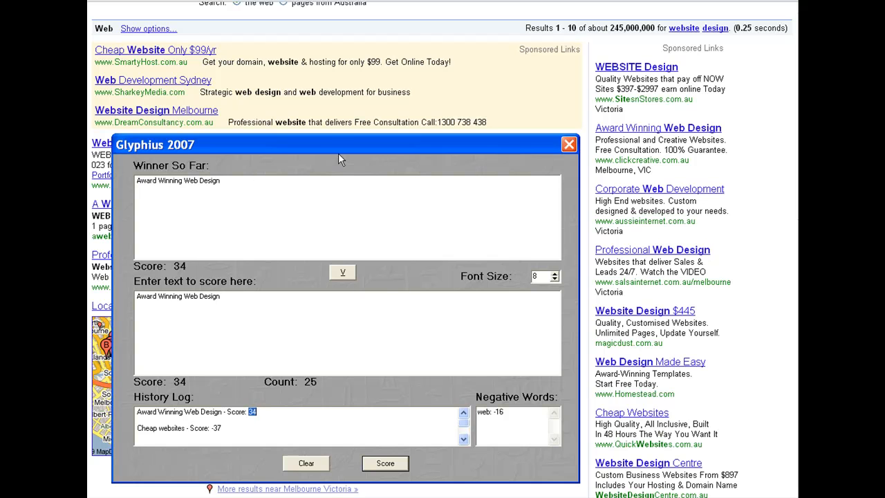
{"action": "left_click_drag", "start_coordinate": [316, 142], "coordinate": [465, 50]}
{"action": "left_click_drag", "start_coordinate": [373, 207], "coordinate": [260, 202]}
{"action": "type", "text": "P"}
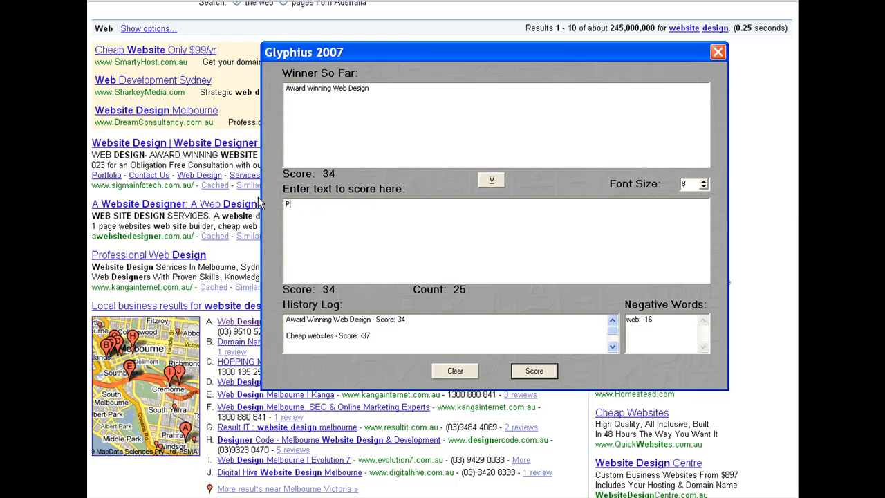
{"action": "type", "text": "rofessional Web Design"}
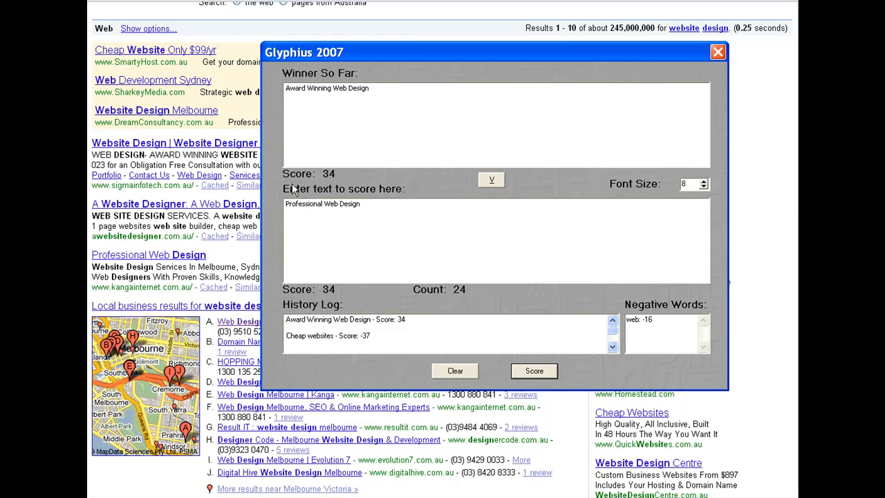
{"action": "left_click", "coordinate": [534, 371]}
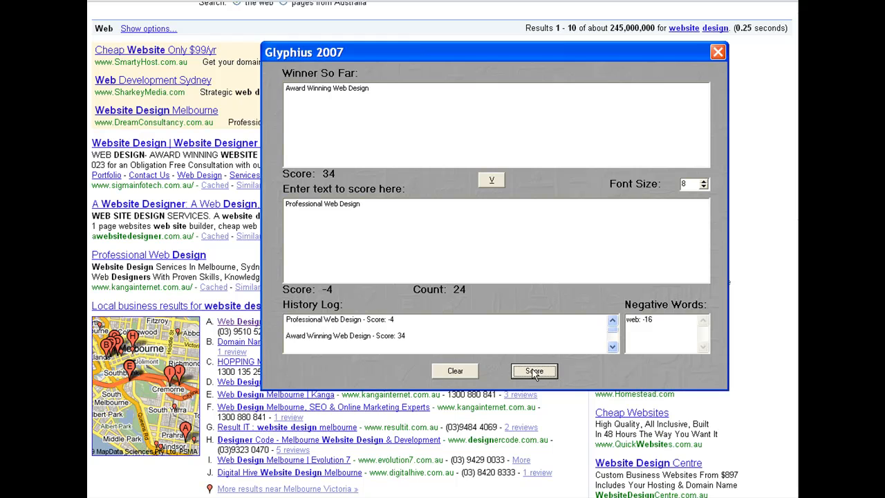
Bring the scoring window over the computer deals results, then score the text 'Computer Deals from Dell'.
{"action": "double_click", "coordinate": [390, 320]}
{"action": "left_click_drag", "start_coordinate": [464, 52], "coordinate": [336, 111]}
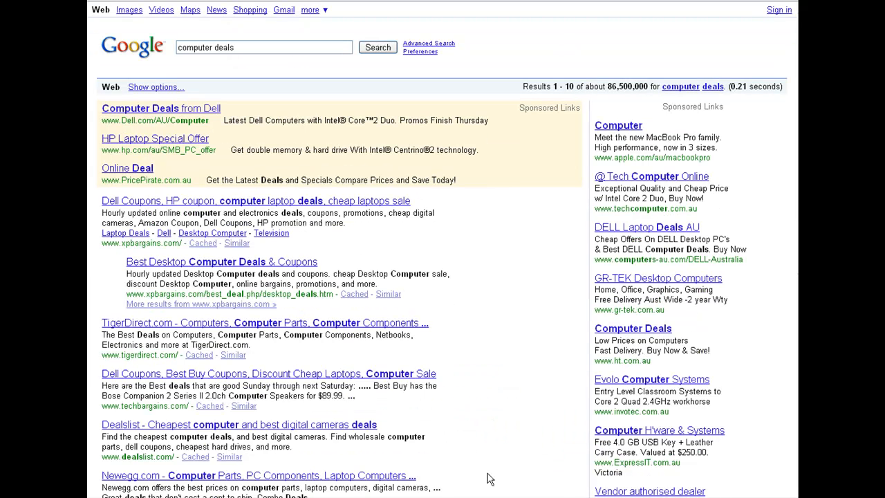
{"action": "left_click", "coordinate": [527, 496]}
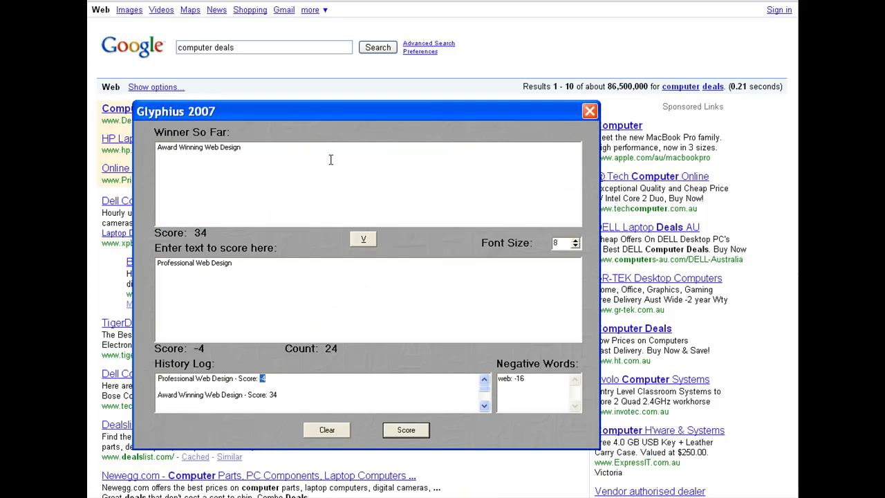
{"action": "left_click_drag", "start_coordinate": [339, 110], "coordinate": [470, 91]}
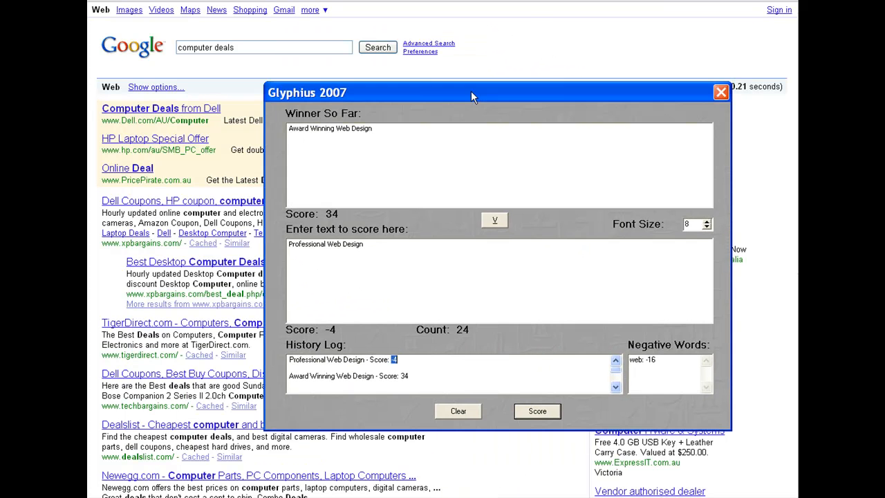
{"action": "left_click_drag", "start_coordinate": [364, 244], "coordinate": [268, 244]}
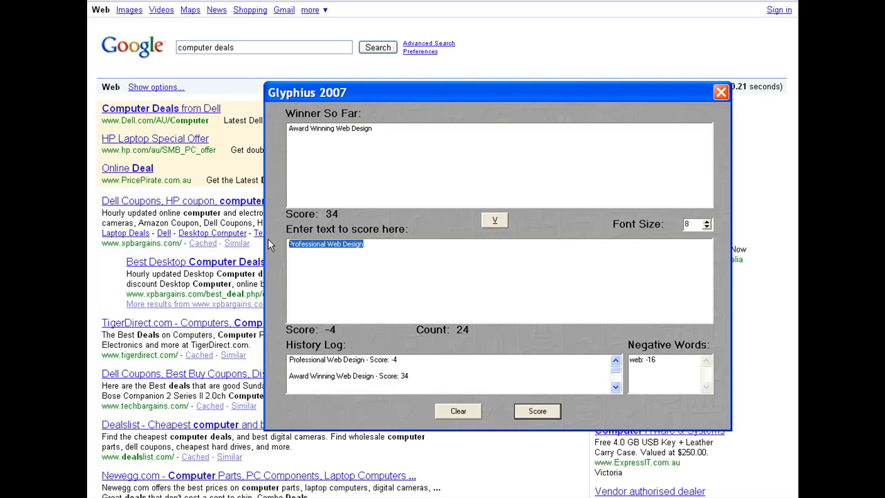
{"action": "type", "text": "Computer De"}
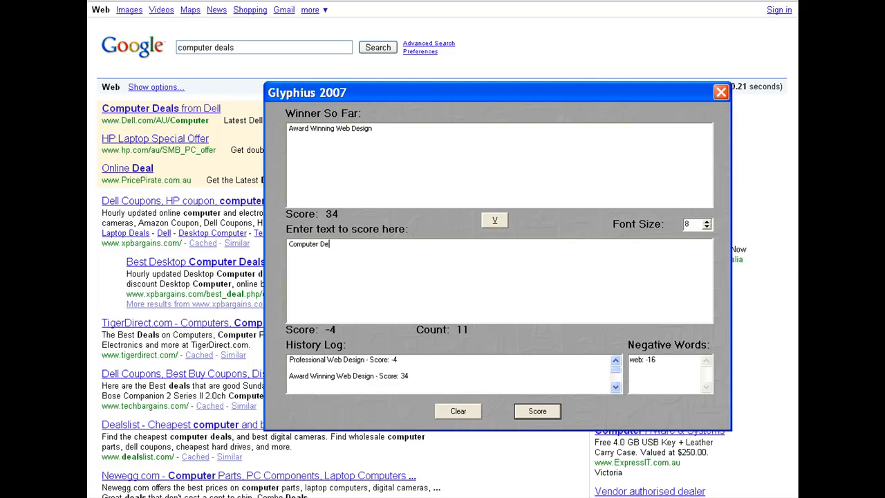
{"action": "type", "text": "als from Dell"}
{"action": "left_click", "coordinate": [537, 410]}
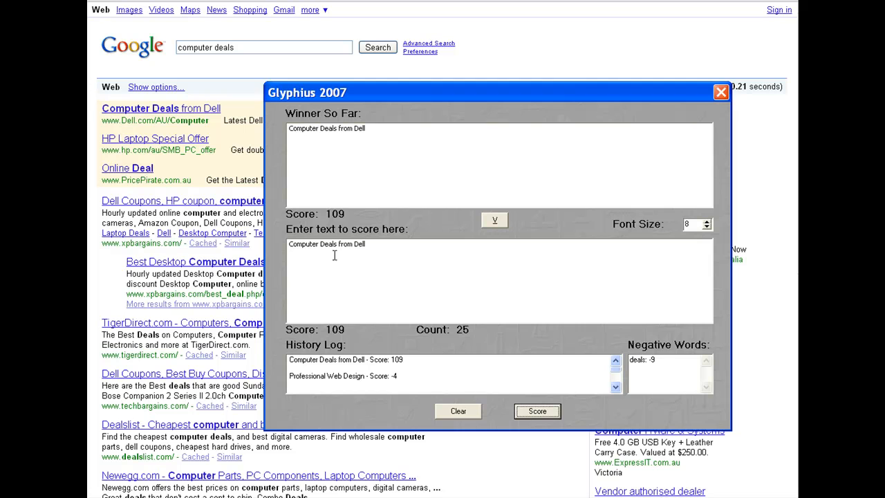
Replace the scoring text with 'Dell coupons, HP coupon, computer laptop deals,'.
{"action": "left_click_drag", "start_coordinate": [391, 360], "coordinate": [404, 360]}
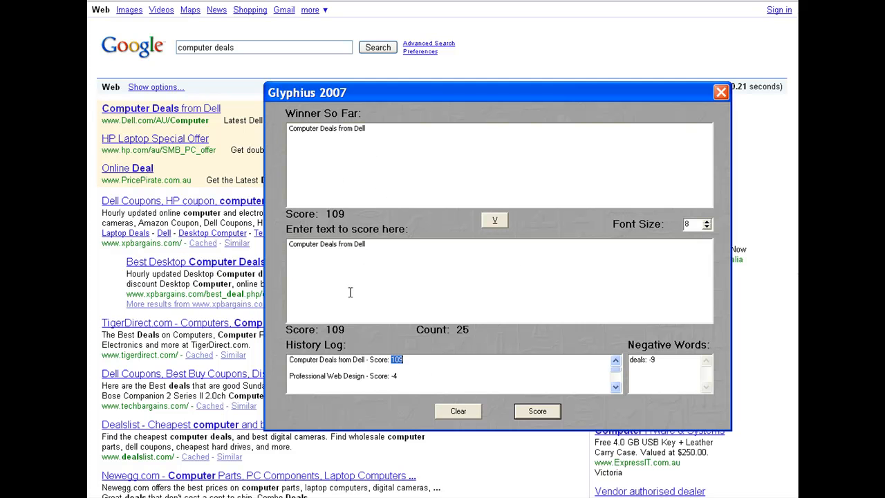
{"action": "left_click_drag", "start_coordinate": [374, 88], "coordinate": [440, 57]}
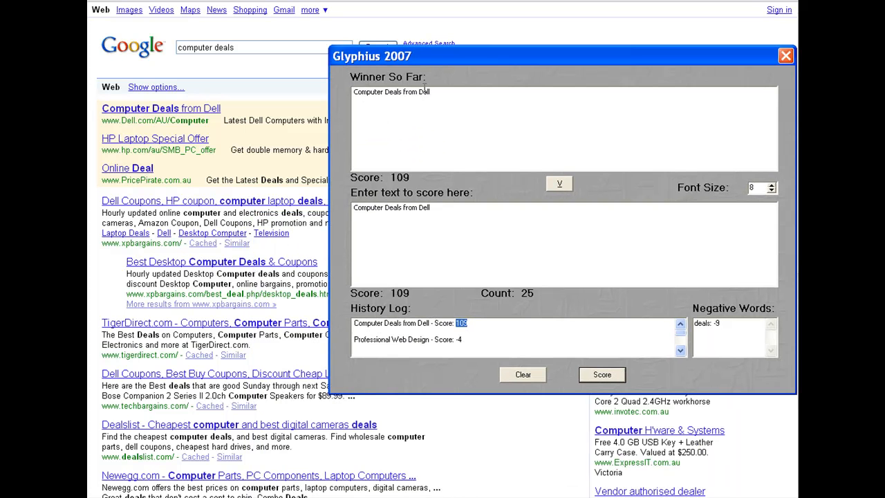
{"action": "left_click_drag", "start_coordinate": [445, 237], "coordinate": [336, 208]}
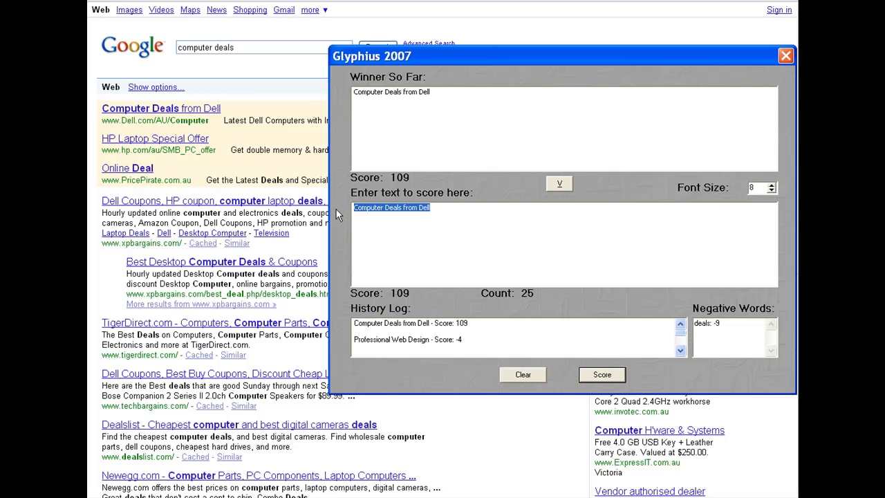
{"action": "type", "text": "Dell cou"}
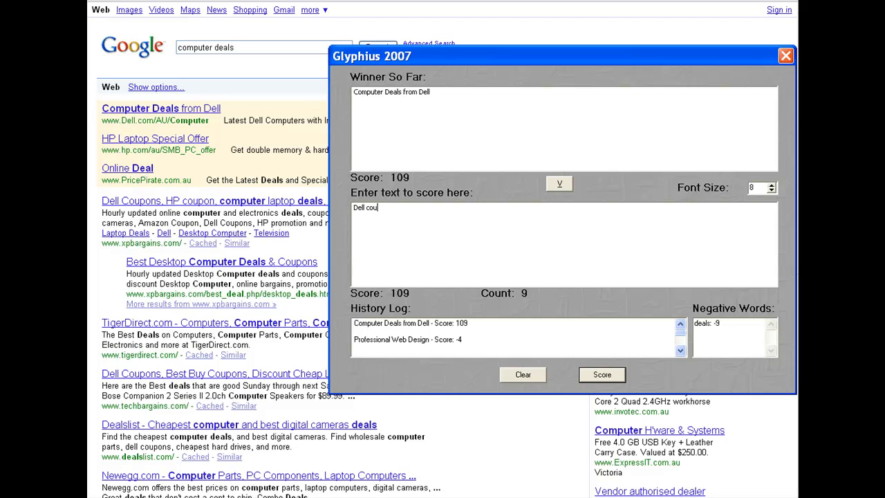
{"action": "type", "text": "pons, HP coupon, computer laptop deals"}
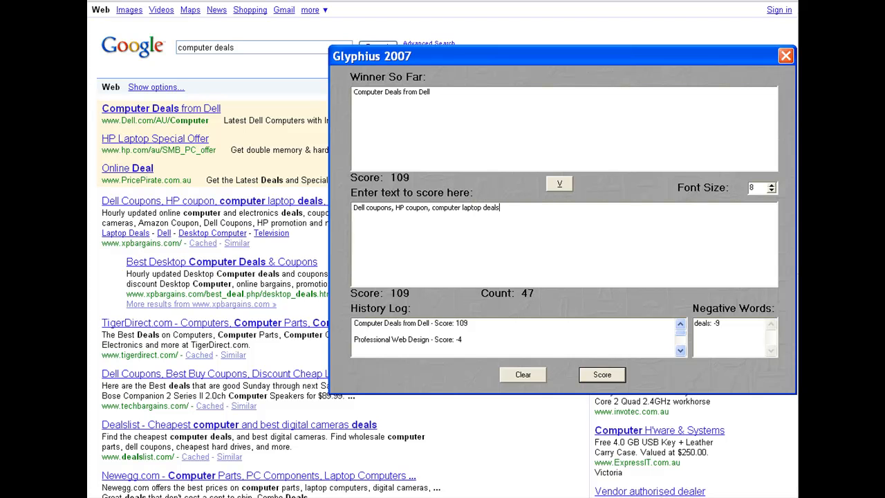
{"action": "type", "text": " n,"}
Append 'cheap laptops sale' to the scoring text and score it.
{"action": "left_click_drag", "start_coordinate": [447, 49], "coordinate": [323, 41]}
{"action": "type", "text": "chea"}
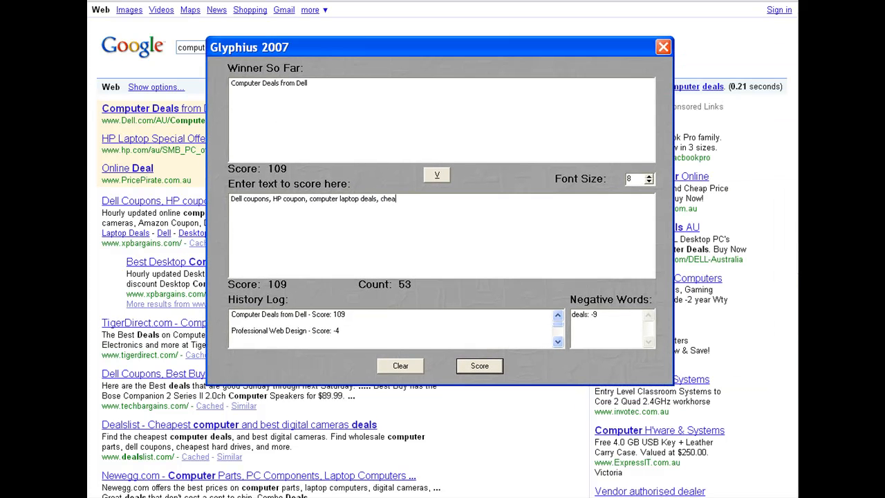
{"action": "type", "text": "p laptop sales"}
{"action": "left_click_drag", "start_coordinate": [334, 54], "coordinate": [315, 130]}
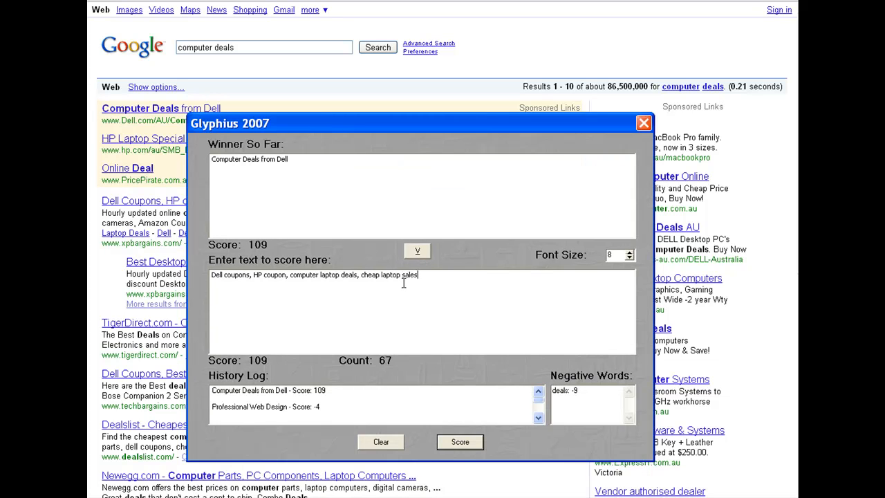
{"action": "type", "text": "s"}
{"action": "left_click", "coordinate": [470, 445]}
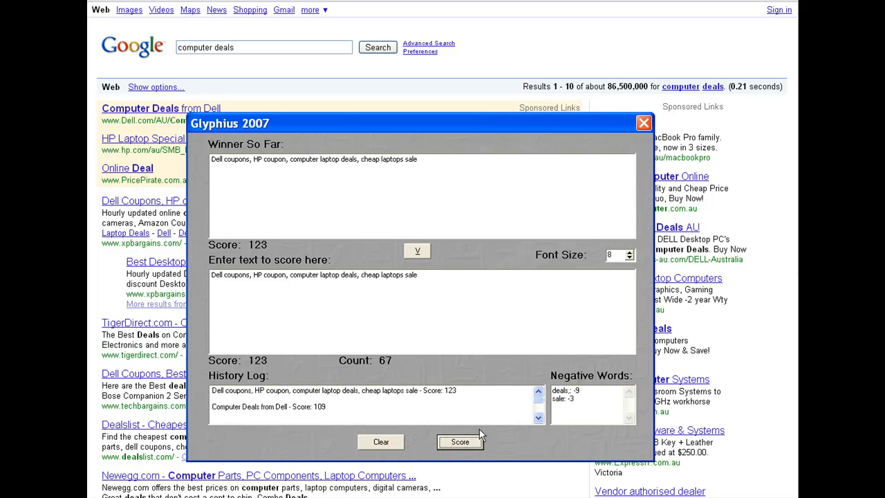
Replace 'HP coupon' in the scoring text with 'Best Buy Coupons'.
{"action": "left_click_drag", "start_coordinate": [444, 390], "coordinate": [456, 390]}
{"action": "left_click_drag", "start_coordinate": [426, 120], "coordinate": [432, 19]}
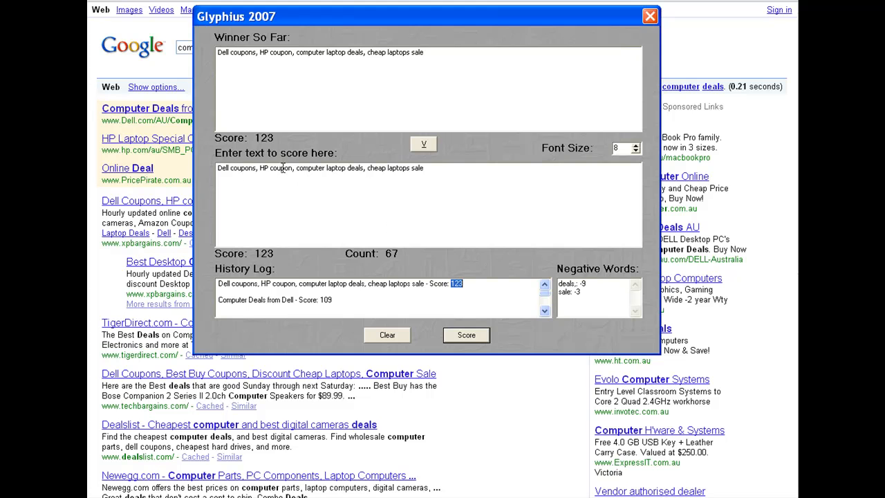
{"action": "left_click_drag", "start_coordinate": [261, 167], "coordinate": [293, 168]}
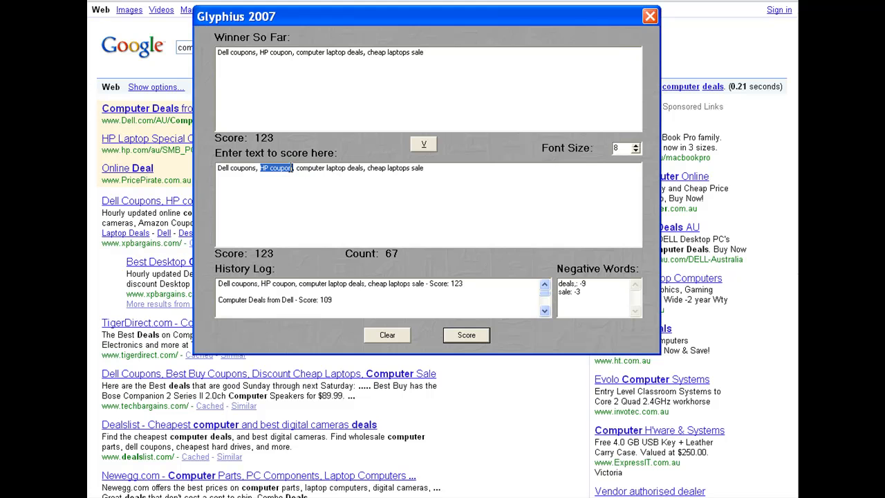
{"action": "type", "text": "Best Buy C"}
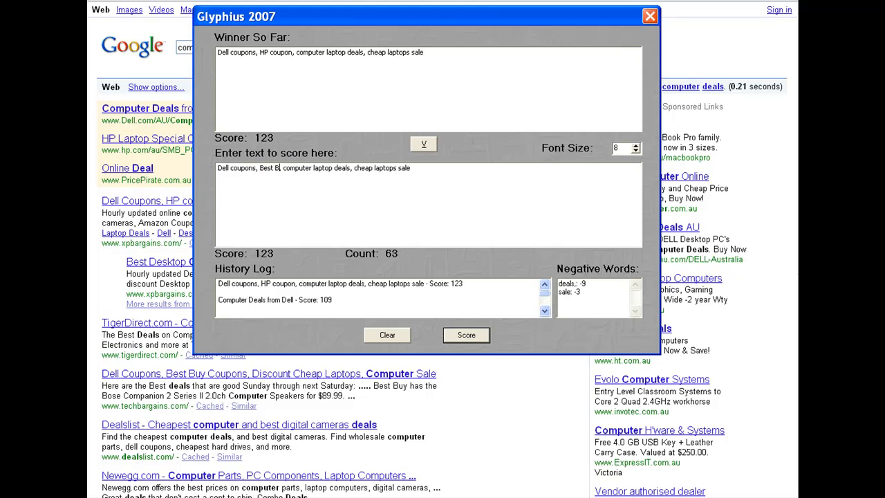
{"action": "type", "text": "oupons,"}
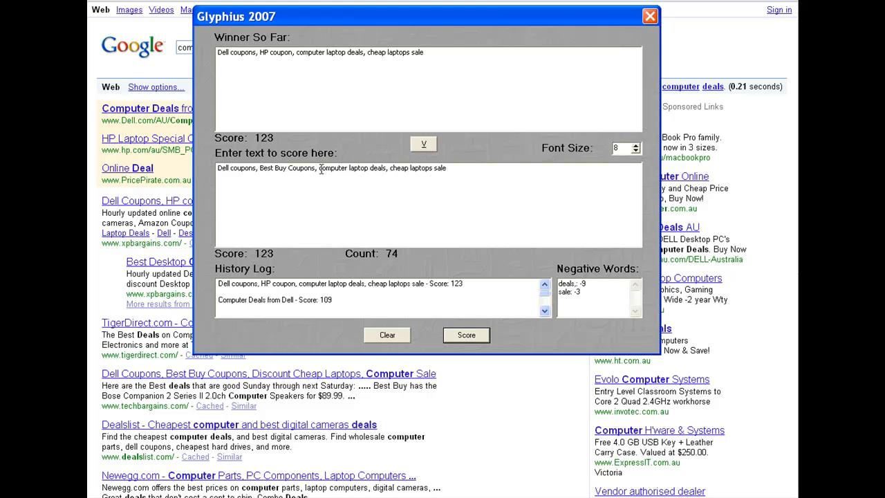
Replace the rest of the text with 'Discount Cheap Laptops, Computer Sale' and score it.
{"action": "left_click_drag", "start_coordinate": [320, 170], "coordinate": [461, 168]}
{"action": "type", "text": "Discount Che"}
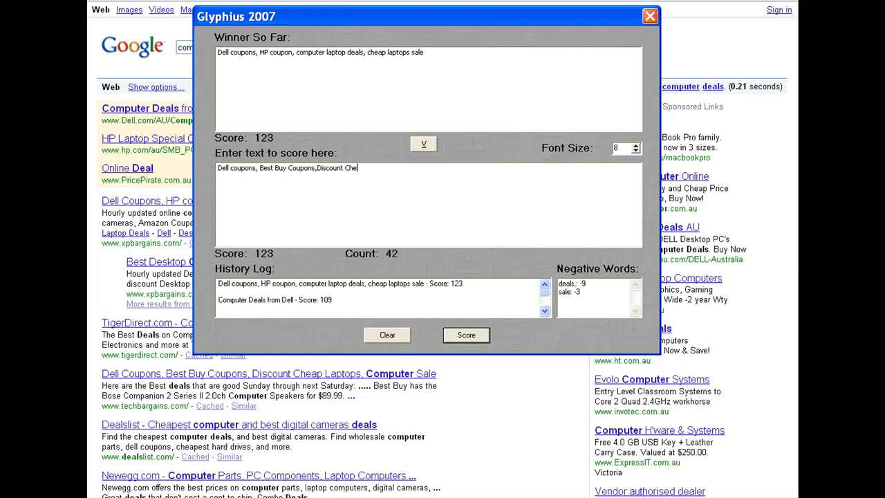
{"action": "type", "text": "ap Laptio"}
{"action": "type", "text": "ops,"}
{"action": "type", "text": " Computer Sal"}
{"action": "type", "text": "e"}
{"action": "left_click", "coordinate": [465, 336]}
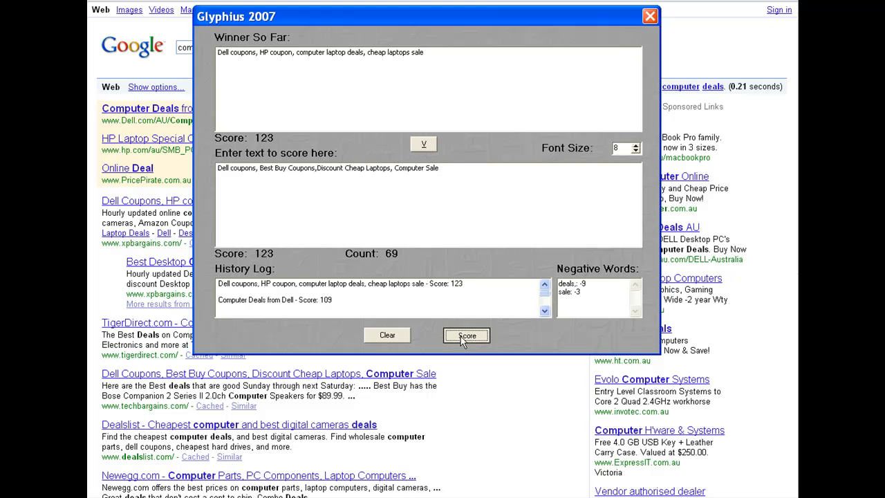
Review the history log of scored headlines.
{"action": "double_click", "coordinate": [471, 284]}
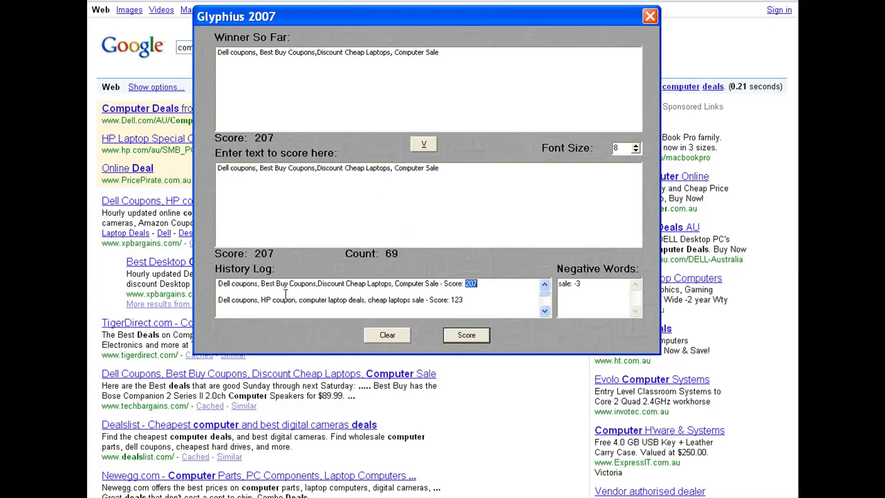
{"action": "scroll", "coordinate": [346, 298], "scroll_direction": "down", "scroll_amount": 3}
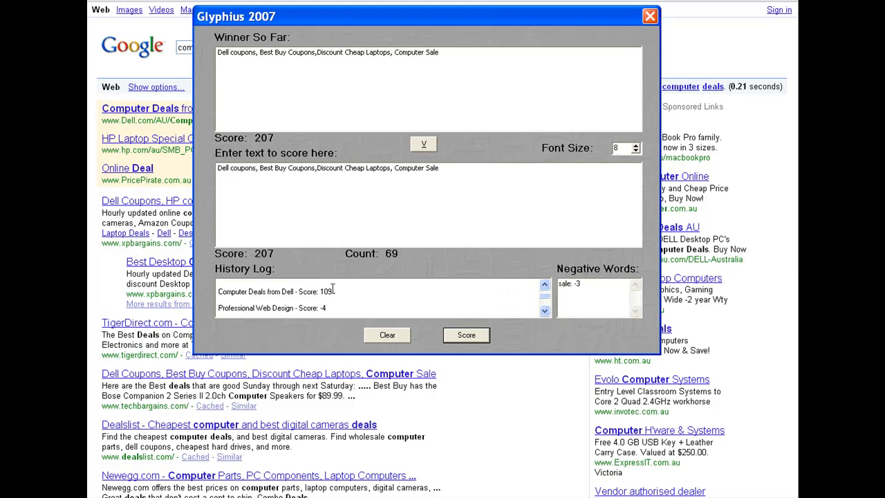
{"action": "scroll", "coordinate": [318, 295], "scroll_direction": "up", "scroll_amount": 2}
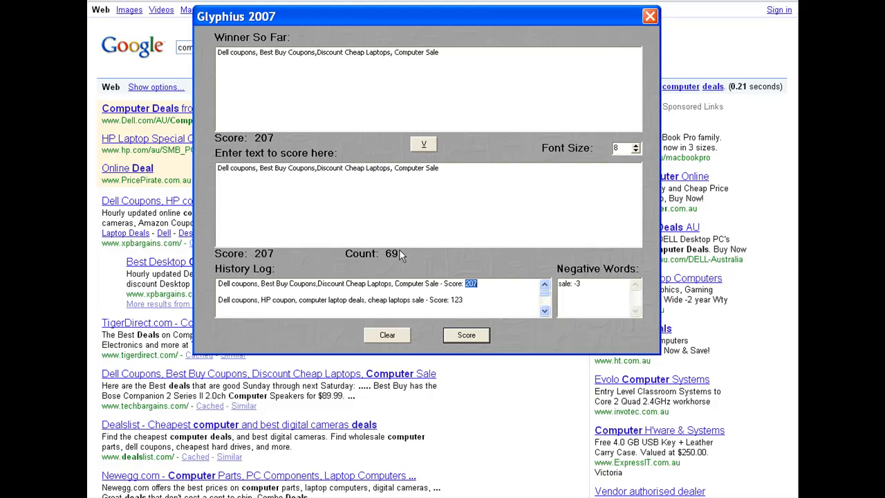
{"action": "left_click_drag", "start_coordinate": [489, 14], "coordinate": [427, 73]}
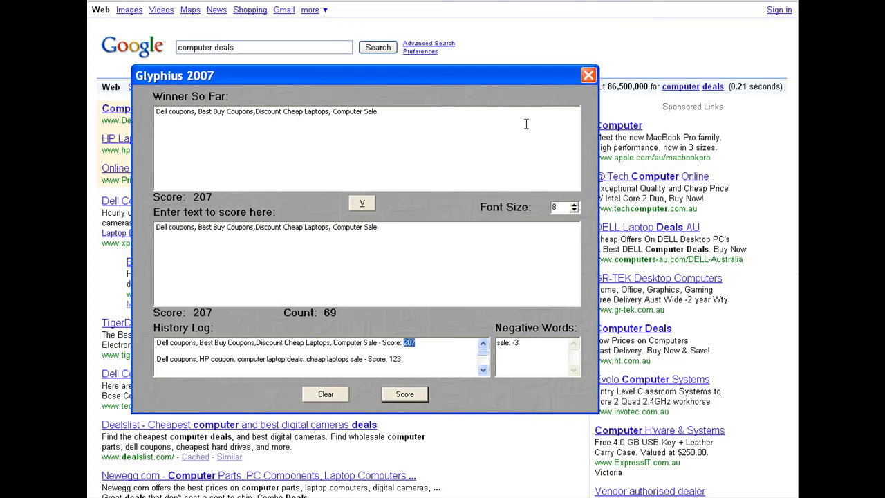